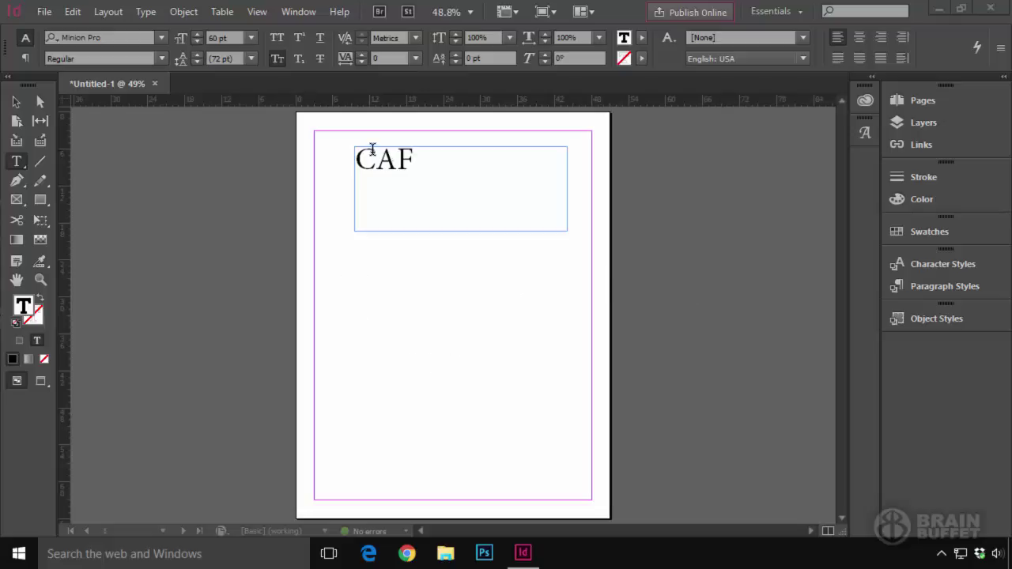
- Place the insertion point right after 'CAF' in the 60 pt Minion Pro text frame
{"action": "left_click", "coordinate": [414, 158]}
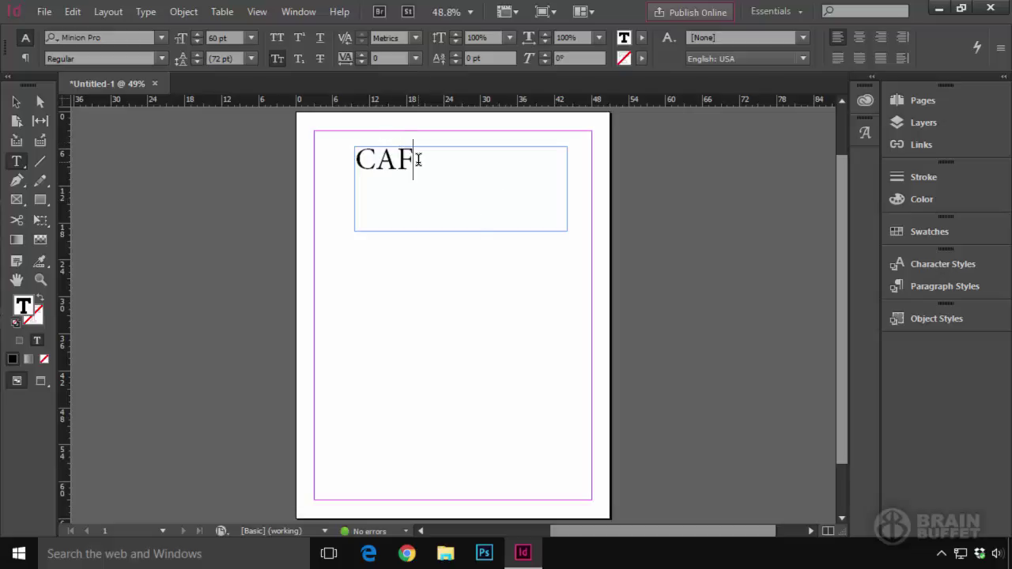
- Drop open the Edit menu with Alt+E, then dismiss it with Esc without running a command
{"action": "key", "text": "alt+e"}
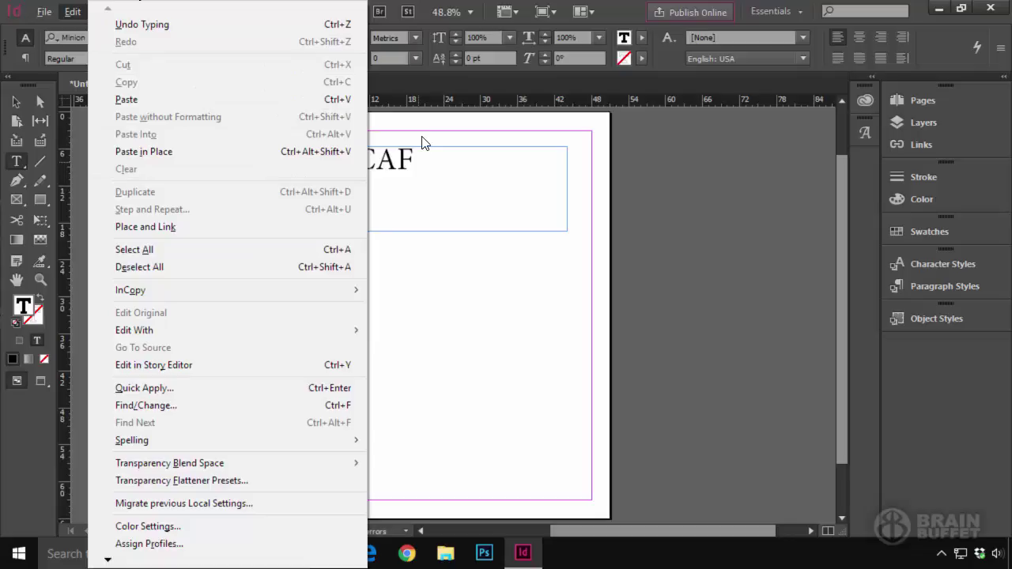
{"action": "key", "text": "Escape"}
{"action": "key", "text": "Escape"}
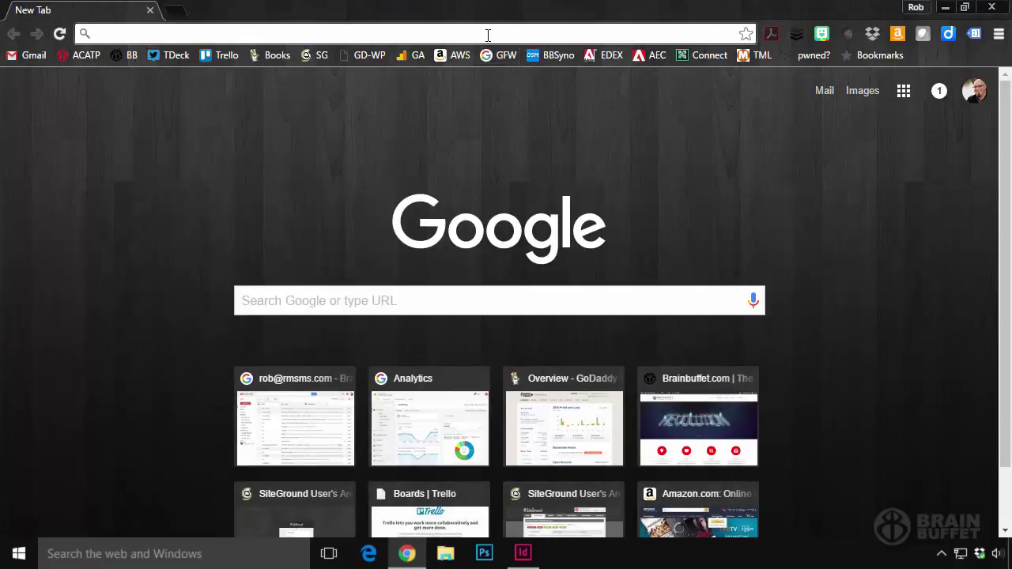
- Search Google for 'indesign accent marks', view the Adobe article, then return to the results
{"action": "type", "text": "Indesign"}
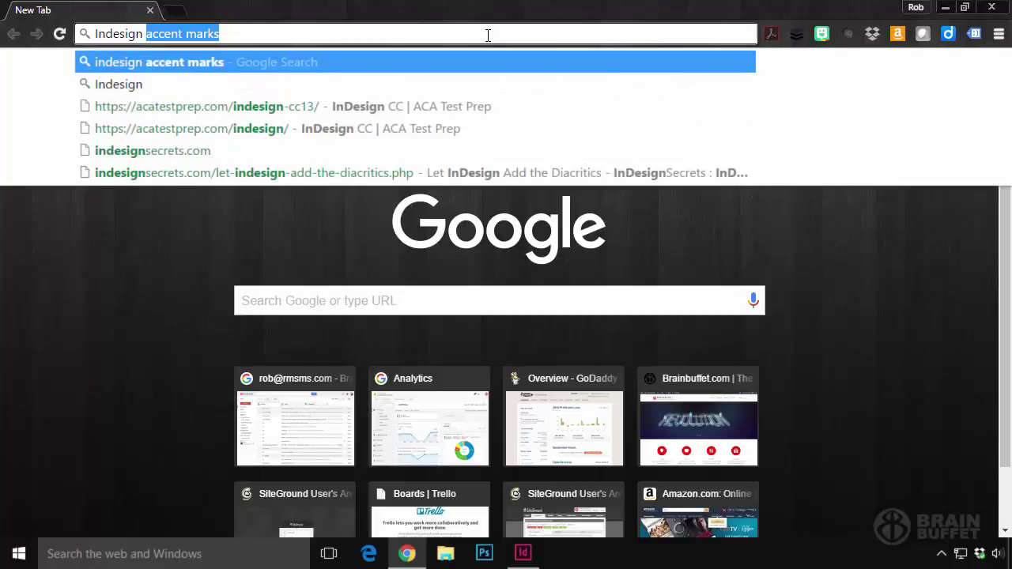
{"action": "key", "text": "Return"}
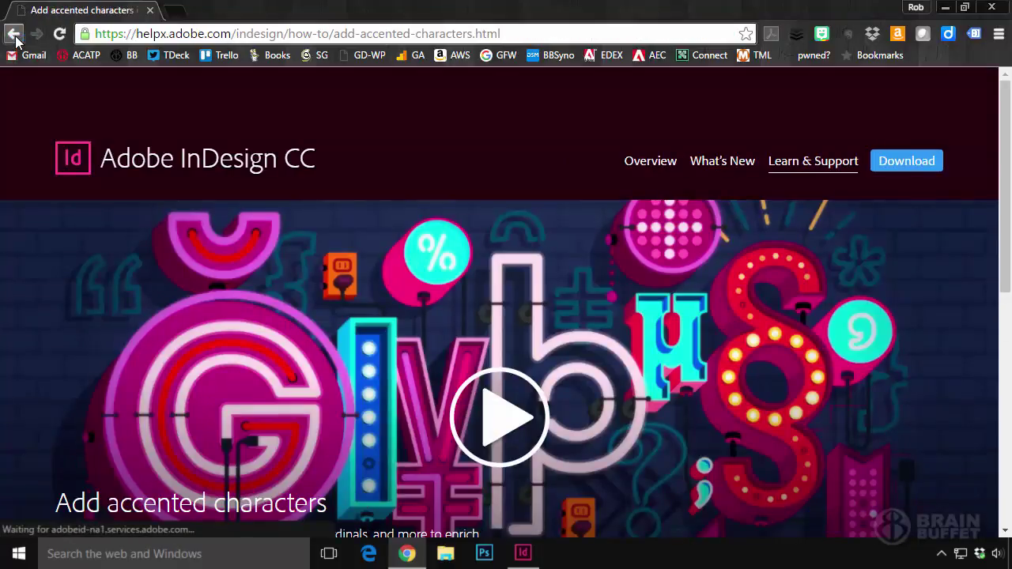
{"action": "left_click", "coordinate": [10, 41]}
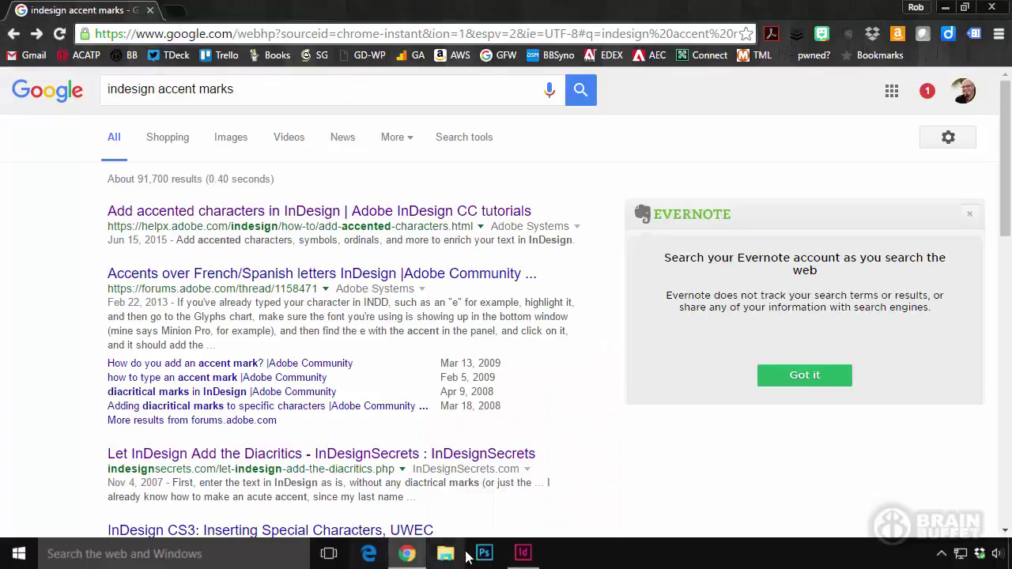
- Bring InDesign forward and open the Glyphs panel from Window > Type & Tables
{"action": "left_click", "coordinate": [523, 552]}
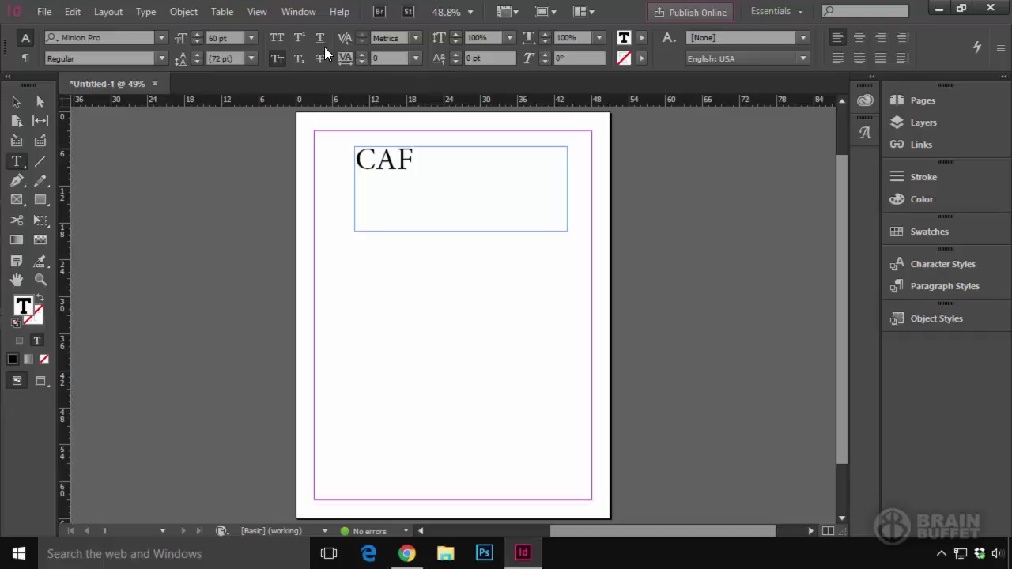
{"action": "left_click", "coordinate": [312, 11]}
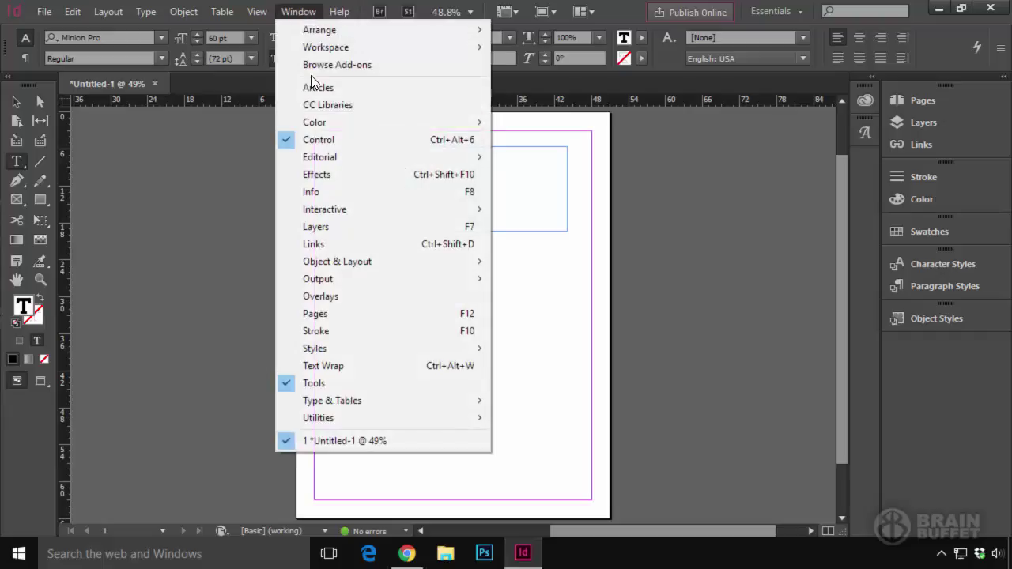
{"action": "mouse_move", "coordinate": [358, 401]}
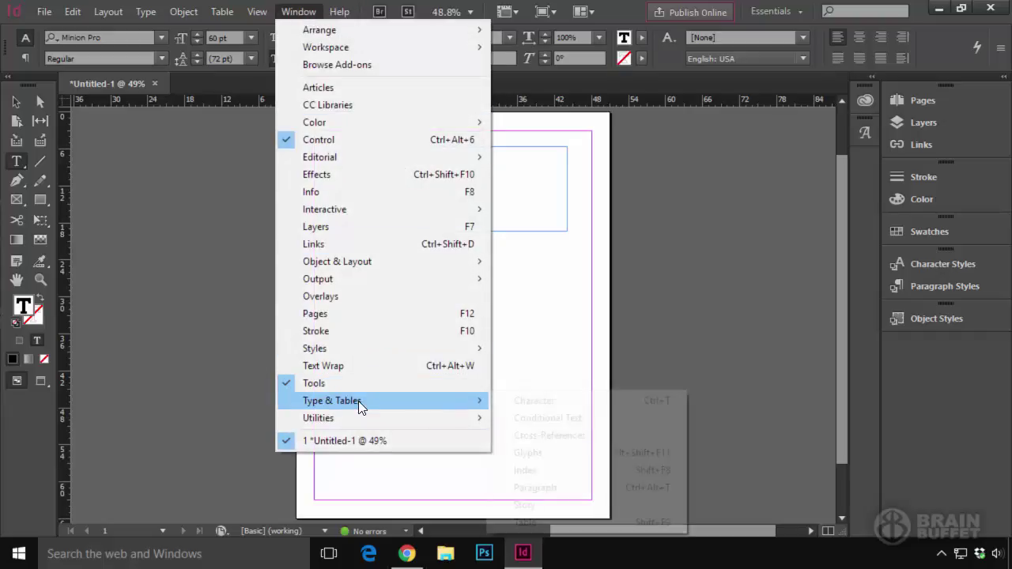
{"action": "left_click", "coordinate": [529, 462]}
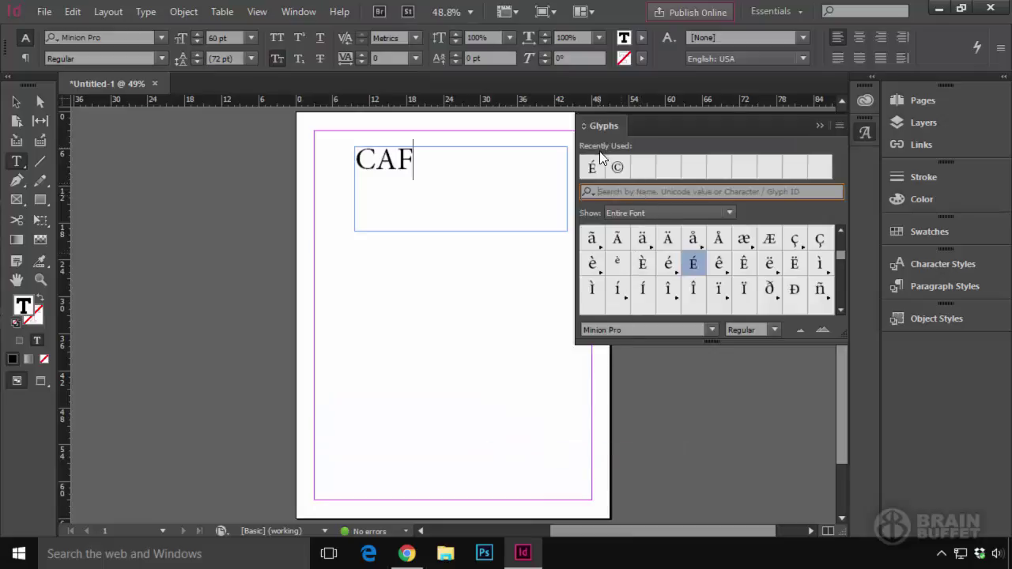
- Insert É after CAF from the Glyphs panel, then select and delete it
{"action": "double_click", "coordinate": [695, 268]}
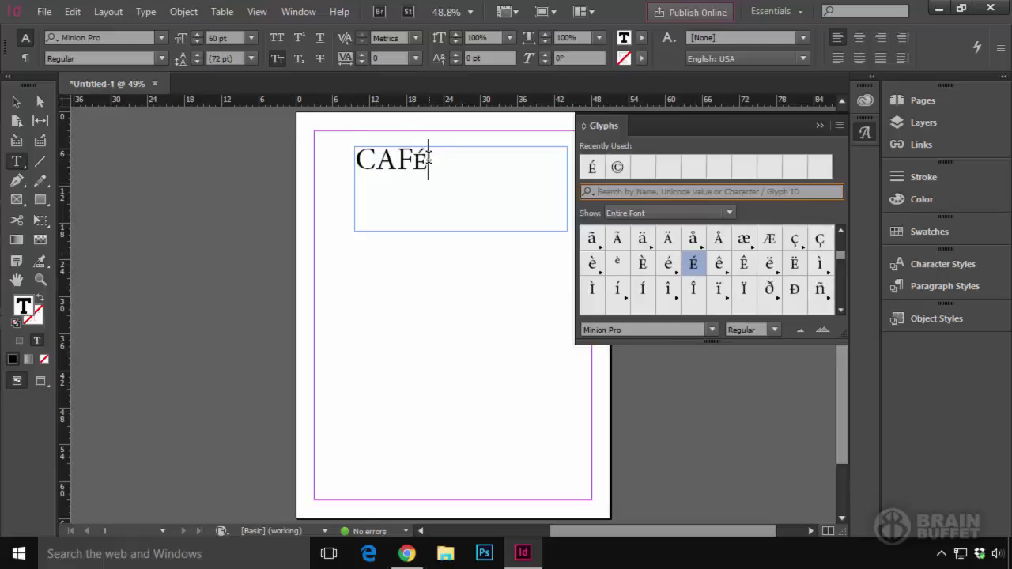
{"action": "left_click_drag", "start_coordinate": [429, 158], "coordinate": [416, 162]}
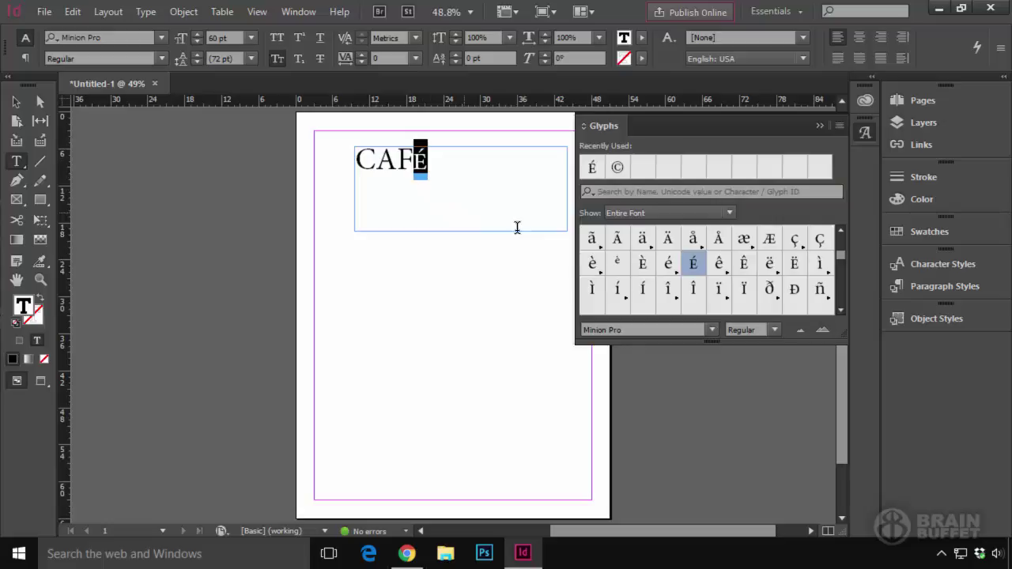
{"action": "key", "text": "BackSpace"}
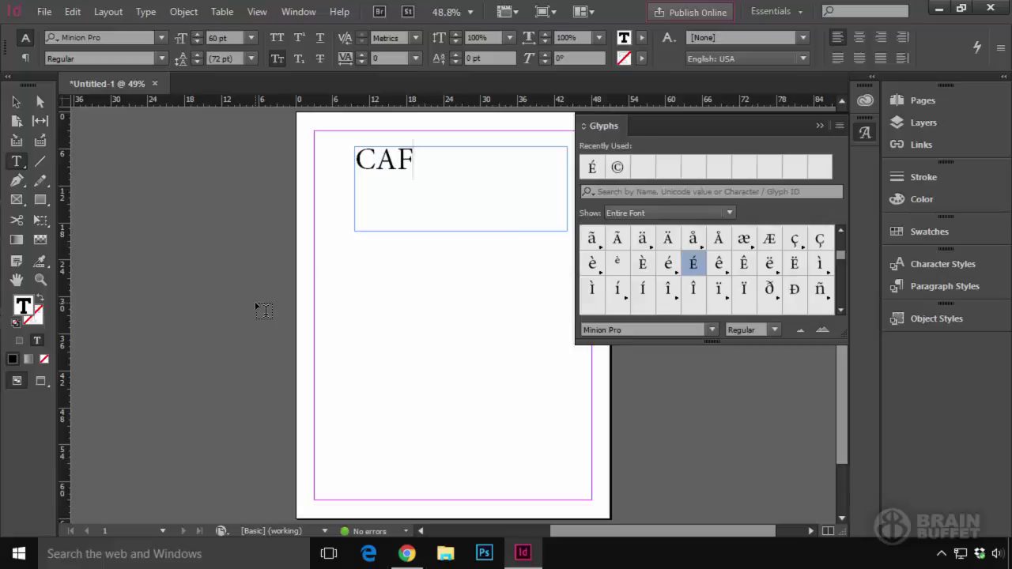
- Back in Chrome, scroll the results and open the 'Let InDesign Add the Diacritics' article
{"action": "left_click", "coordinate": [407, 554]}
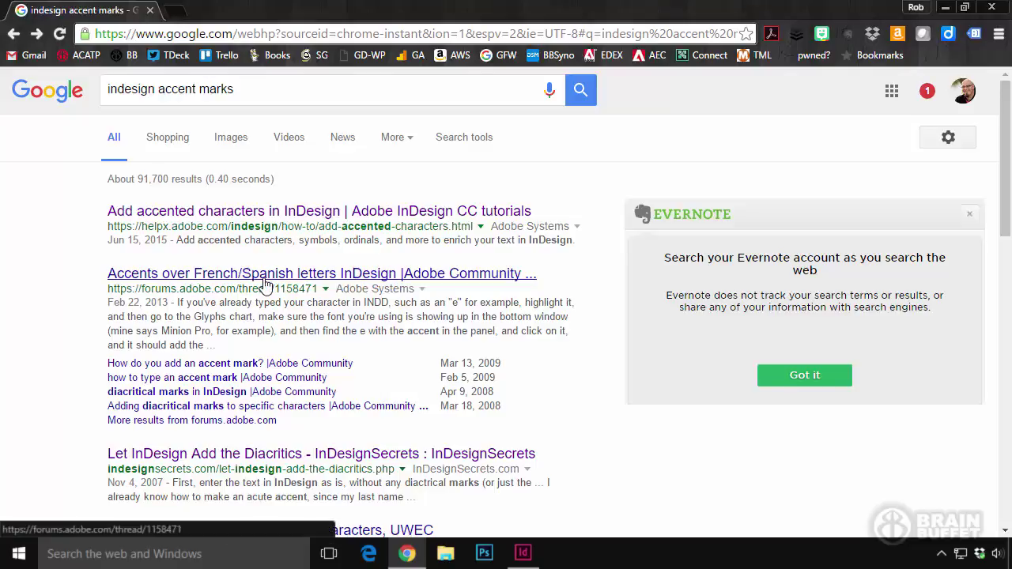
{"action": "scroll", "coordinate": [308, 356], "scroll_direction": "down", "scroll_amount": 3}
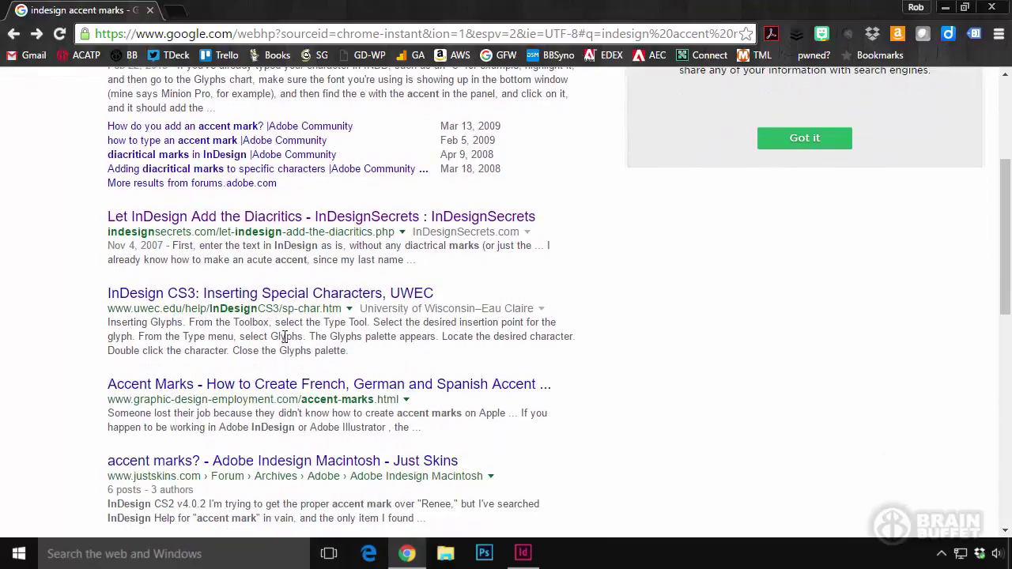
{"action": "left_click", "coordinate": [233, 222]}
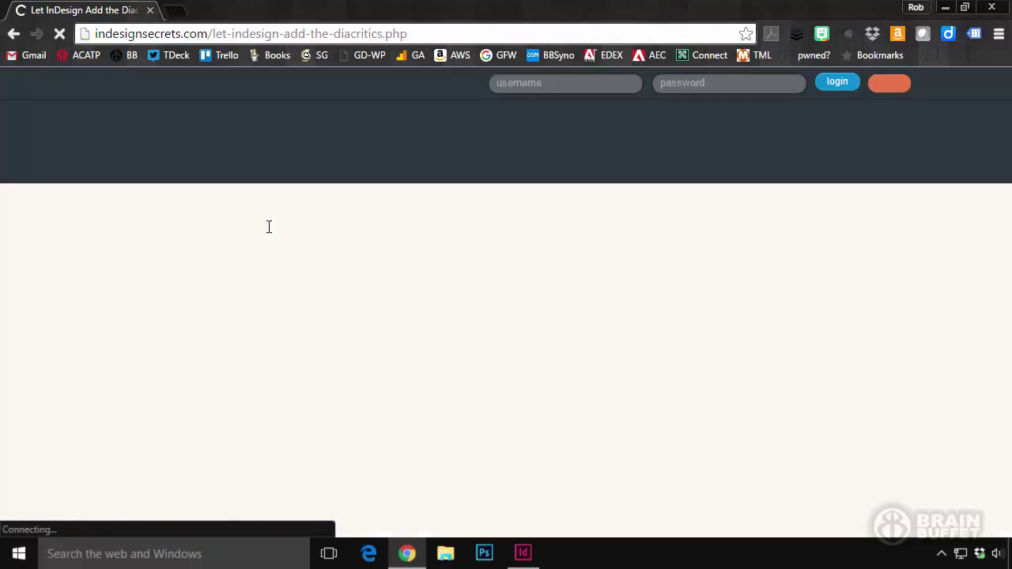
- Scroll the article and highlight the sentence about the International English keyboard setting, then deselect
{"action": "scroll", "coordinate": [281, 303], "scroll_direction": "down", "scroll_amount": 4}
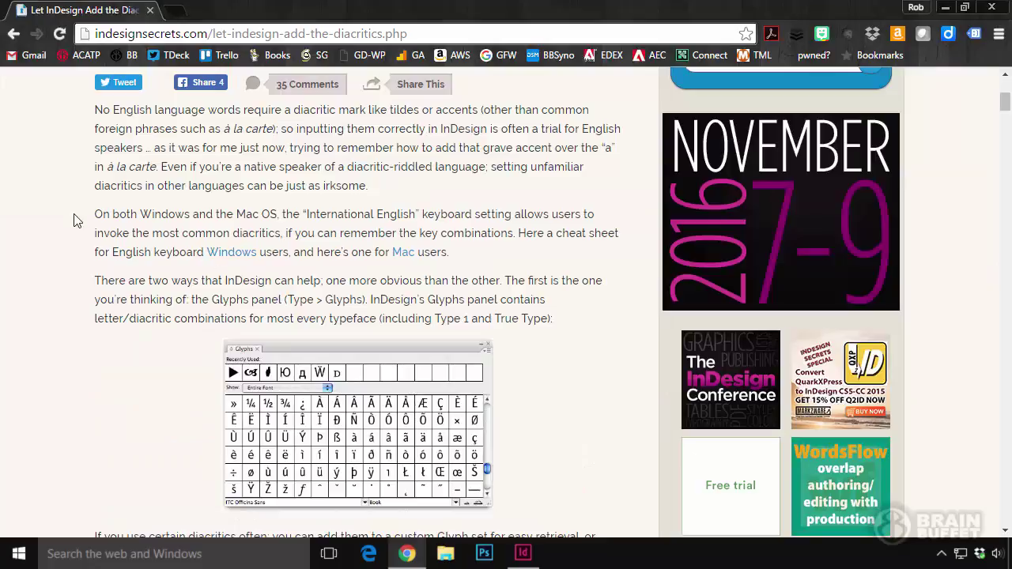
{"action": "left_click_drag", "start_coordinate": [94, 215], "coordinate": [460, 209]}
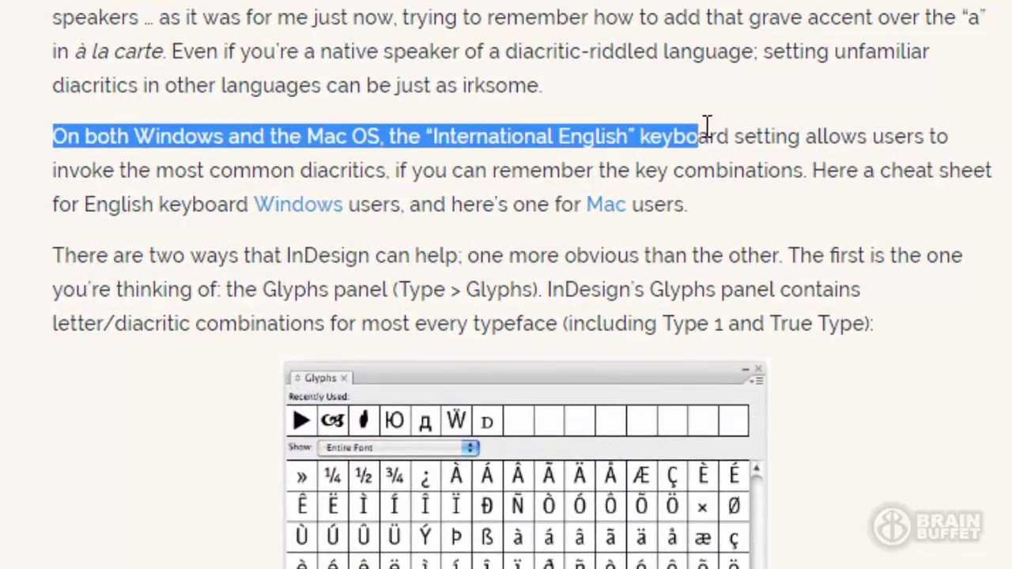
{"action": "left_click_drag", "start_coordinate": [706, 127], "coordinate": [878, 126]}
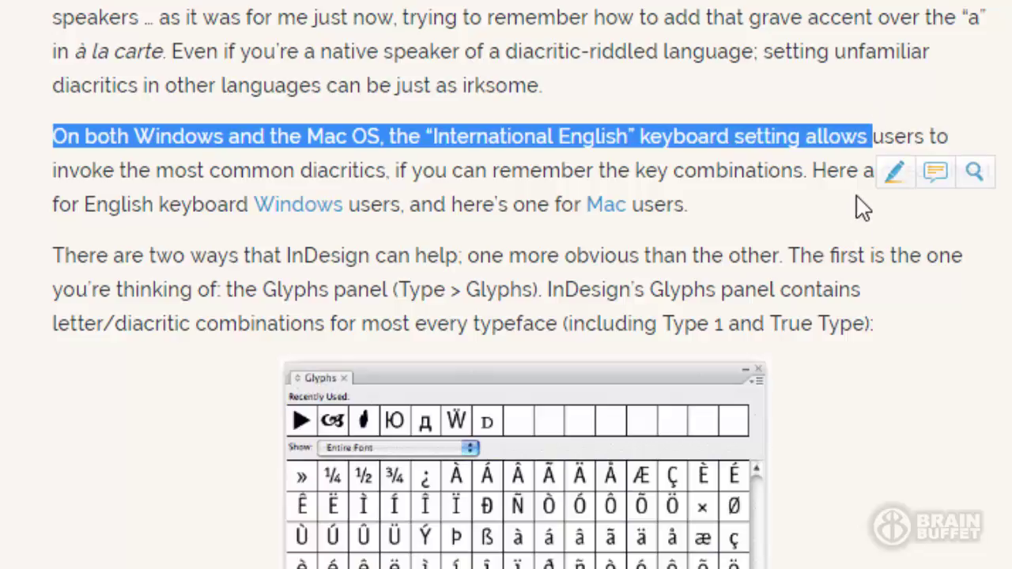
{"action": "left_click", "coordinate": [827, 216]}
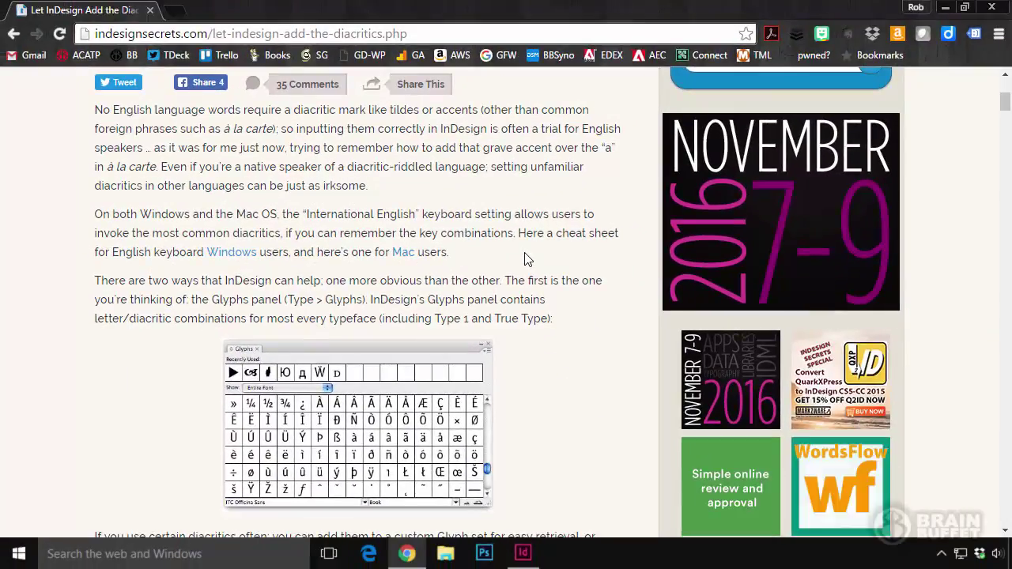
- In a new Chrome tab, search Google for 'windows 10 international keyboard'
{"action": "left_click", "coordinate": [177, 12]}
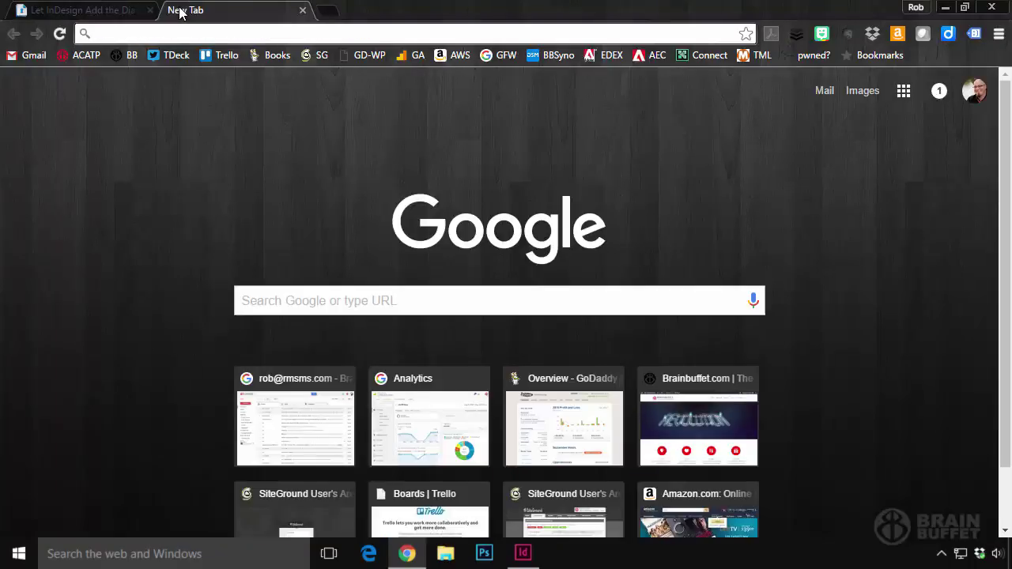
{"action": "type", "text": "windows 1"}
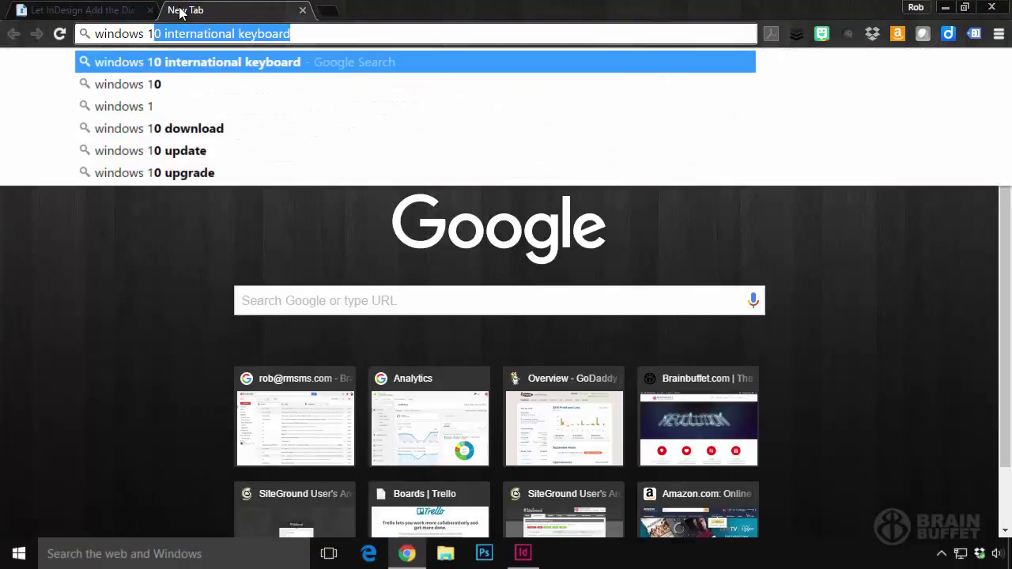
{"action": "type", "text": "0 internation"}
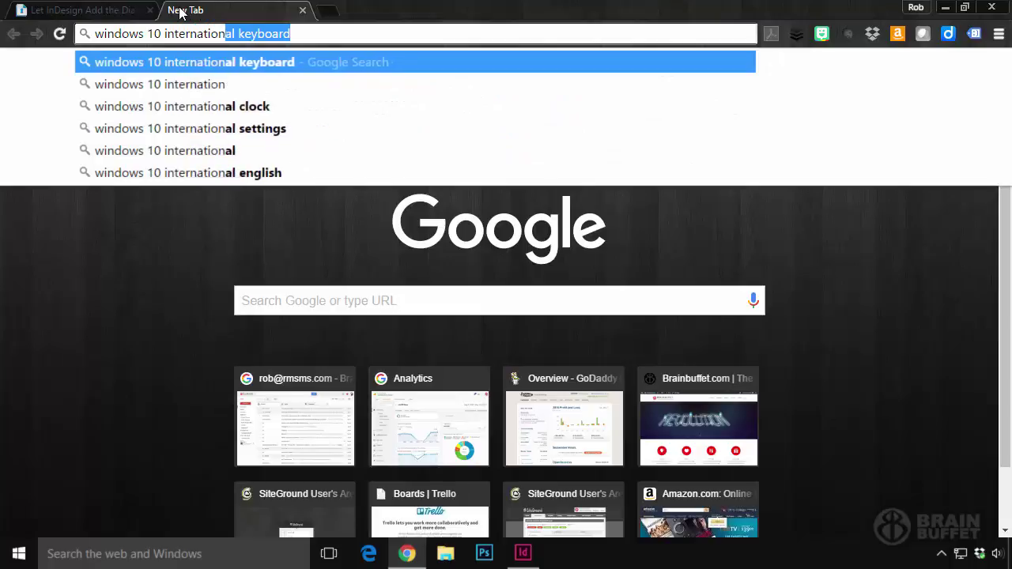
{"action": "type", "text": "al"}
{"action": "key", "text": "Return"}
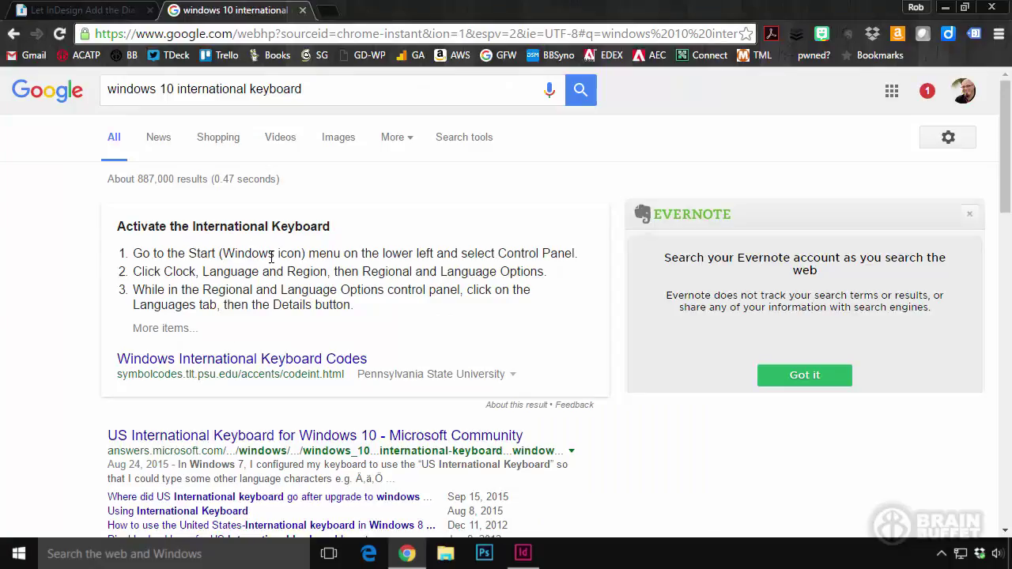
{"action": "scroll", "coordinate": [270, 261], "scroll_direction": "down", "scroll_amount": 2}
{"action": "scroll", "coordinate": [270, 261], "scroll_direction": "up", "scroll_amount": 1}
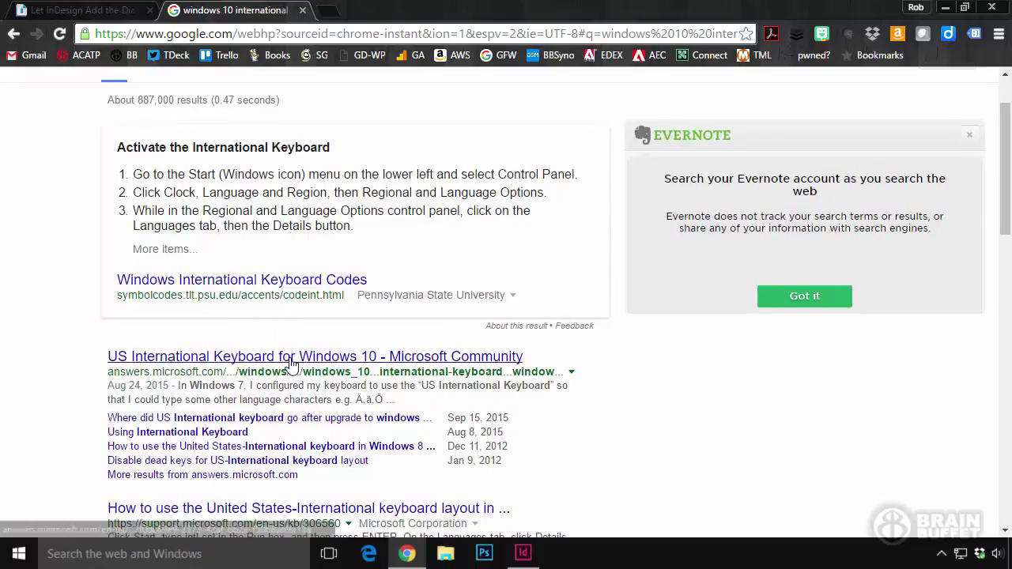
- Open the Microsoft Community 'US International Keyboard for Windows 10' thread and read its most helpful reply
{"action": "left_click", "coordinate": [354, 357]}
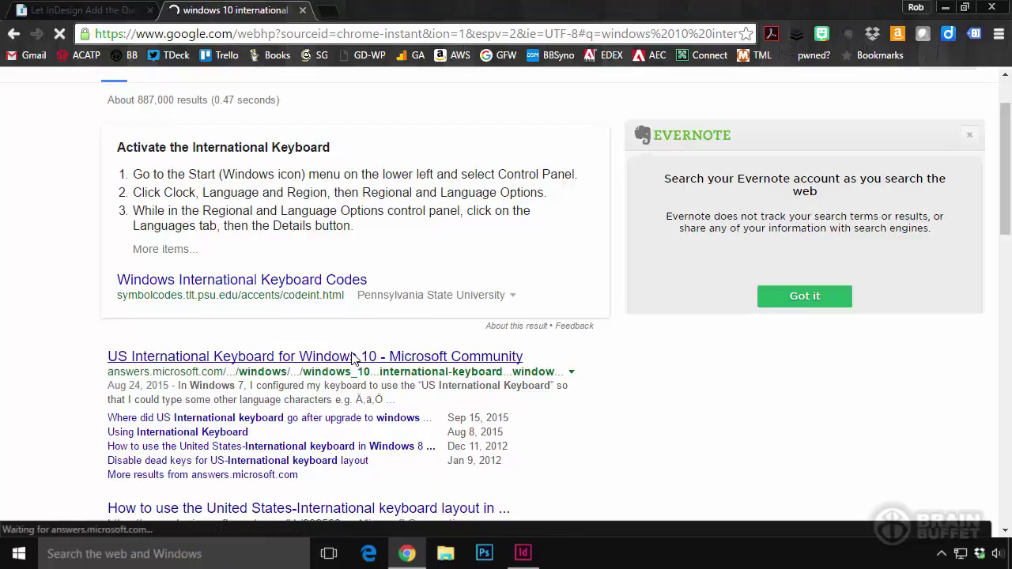
{"action": "scroll", "coordinate": [354, 359], "scroll_direction": "down", "scroll_amount": 6}
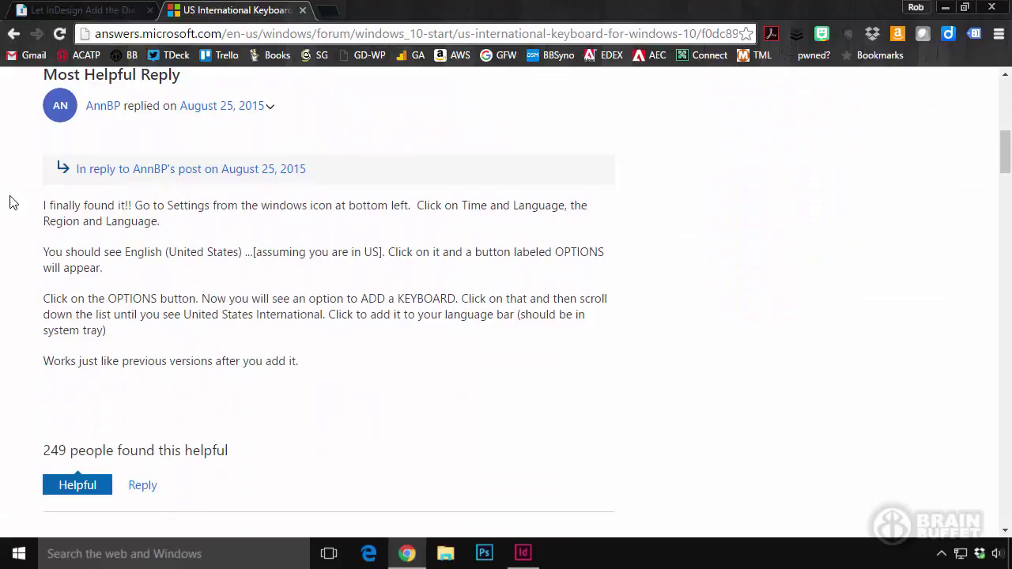
{"action": "left_click_drag", "start_coordinate": [43, 206], "coordinate": [143, 208]}
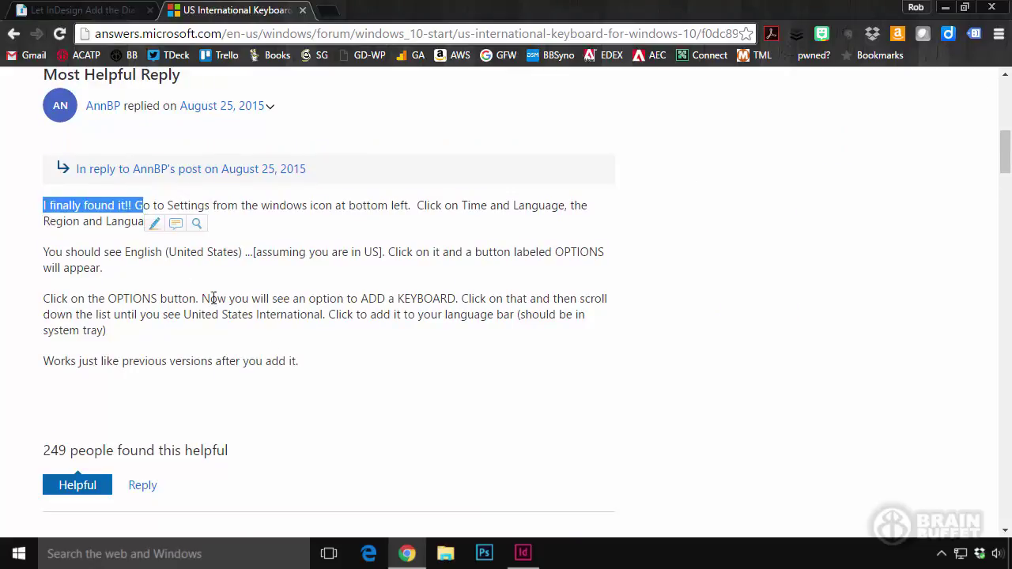
{"action": "left_click", "coordinate": [285, 356]}
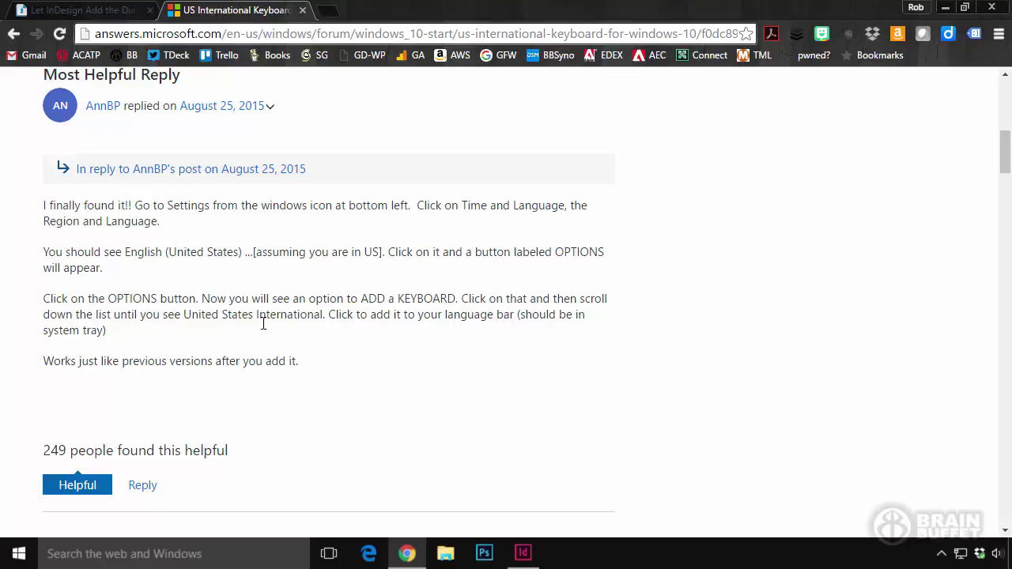
- Open Windows Settings at Time & language > Region & language, arranged beside Chrome's forum page
{"action": "left_click", "coordinate": [18, 555]}
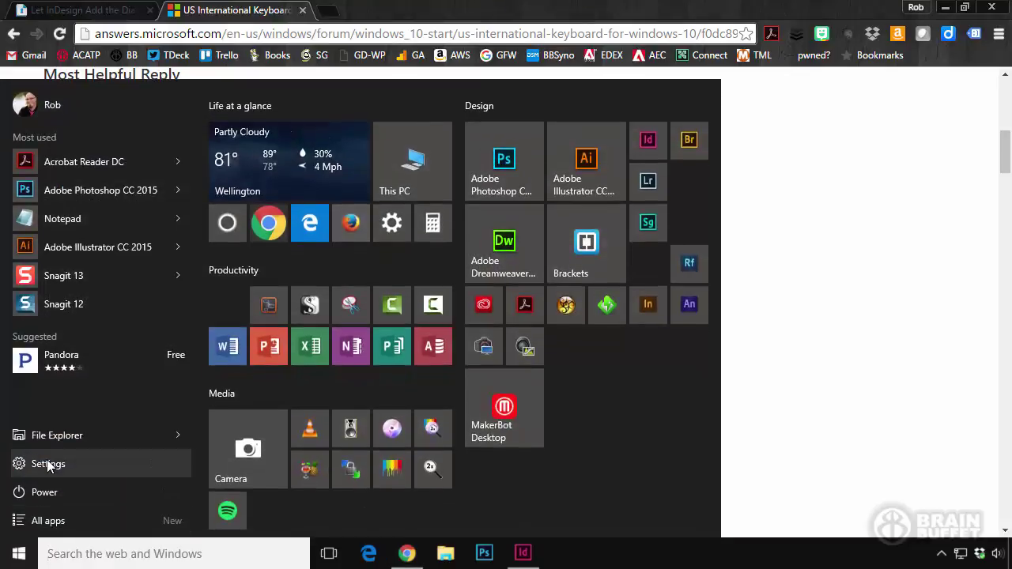
{"action": "left_click", "coordinate": [35, 465]}
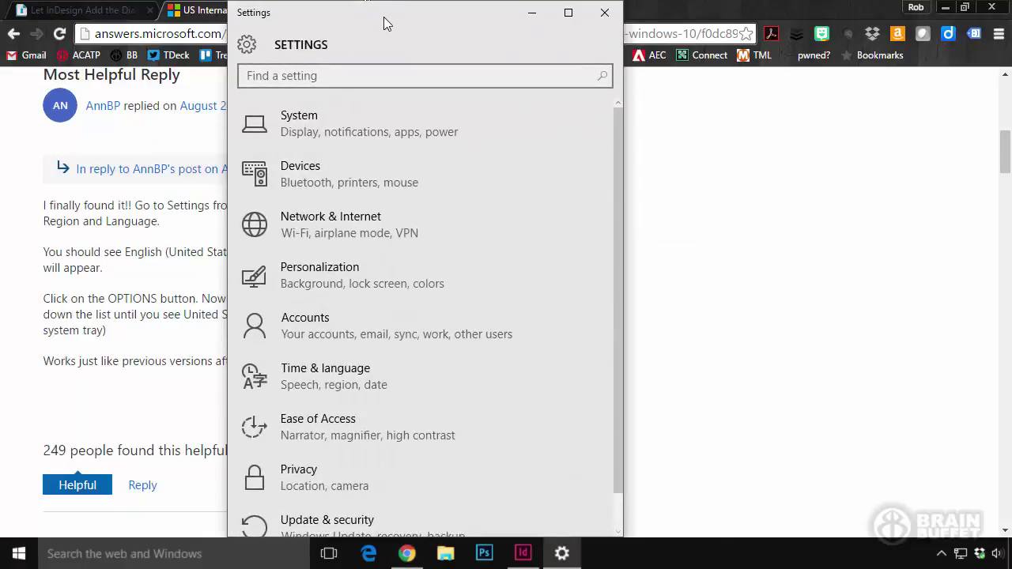
{"action": "left_click_drag", "start_coordinate": [383, 16], "coordinate": [668, 53]}
{"action": "left_click", "coordinate": [622, 418]}
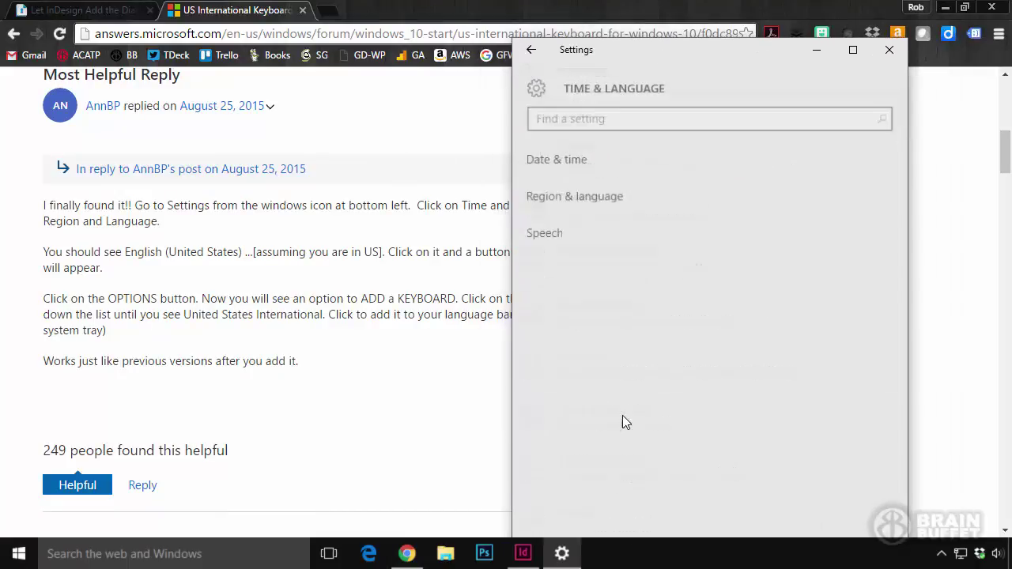
{"action": "left_click", "coordinate": [566, 196]}
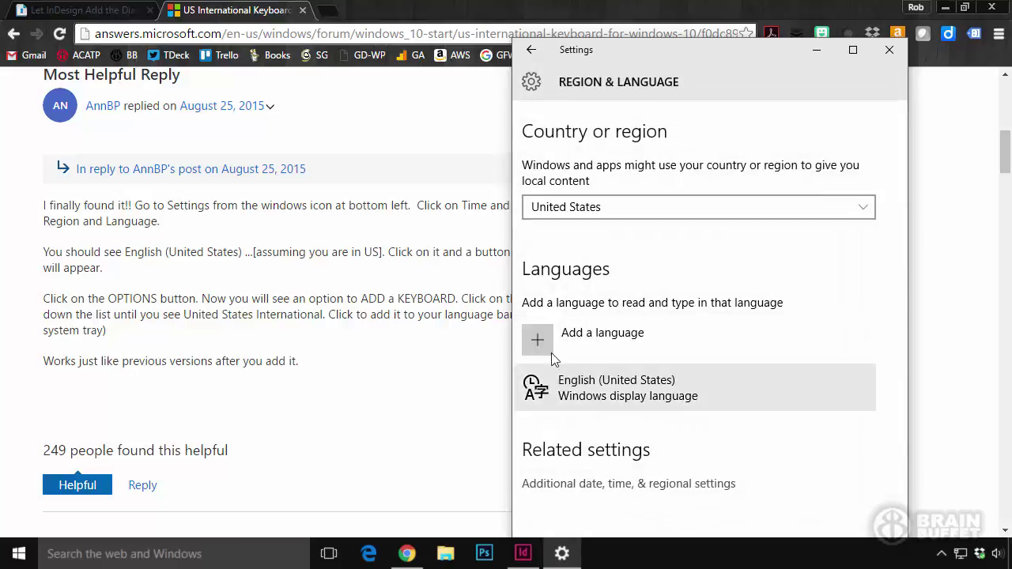
{"action": "left_click", "coordinate": [347, 278]}
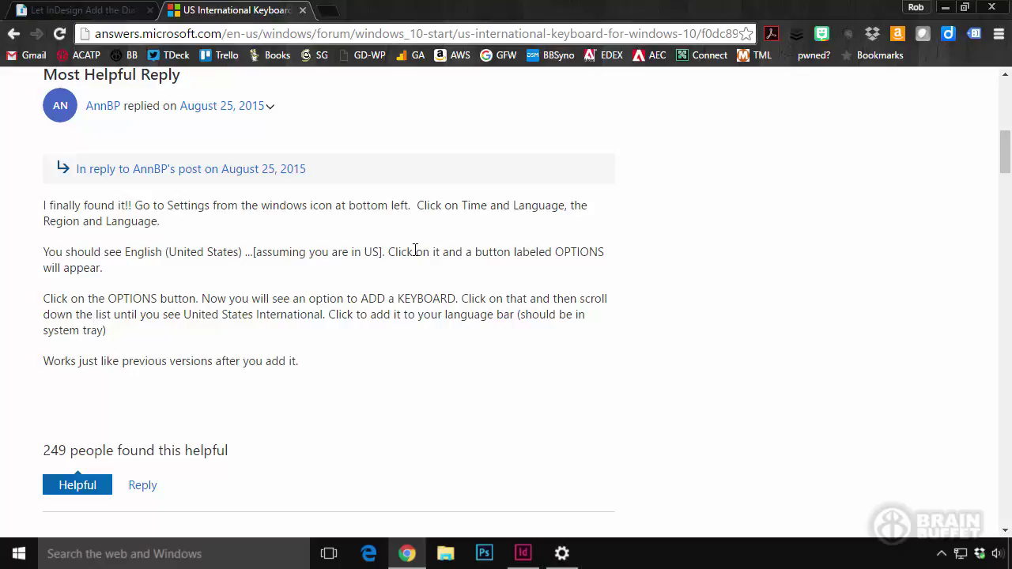
{"action": "left_click_drag", "start_coordinate": [622, 15], "coordinate": [499, 27]}
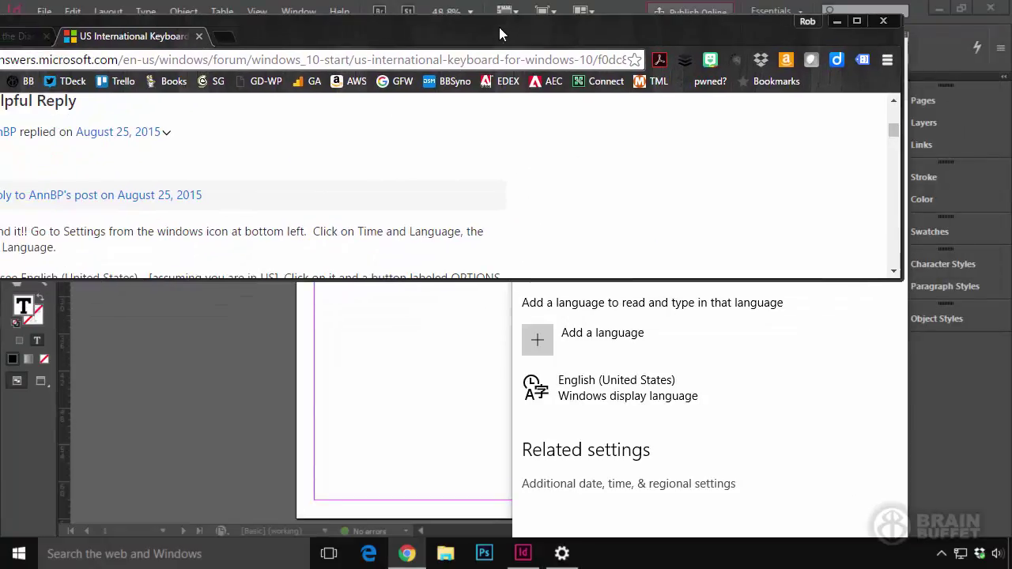
- Add the United States-International keyboard in the English (United States) language options
{"action": "left_click", "coordinate": [651, 399]}
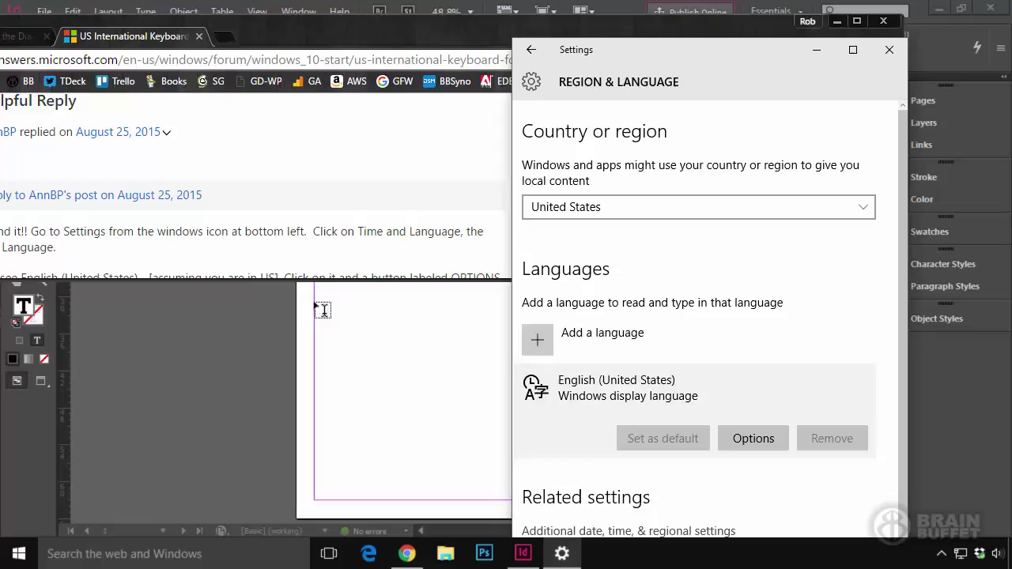
{"action": "left_click", "coordinate": [755, 439]}
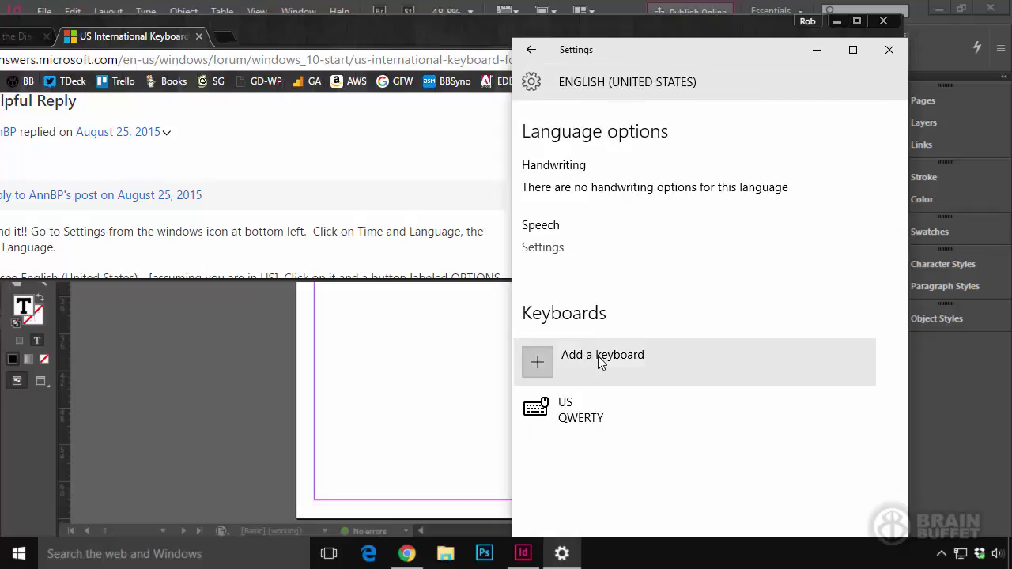
{"action": "left_click", "coordinate": [598, 356]}
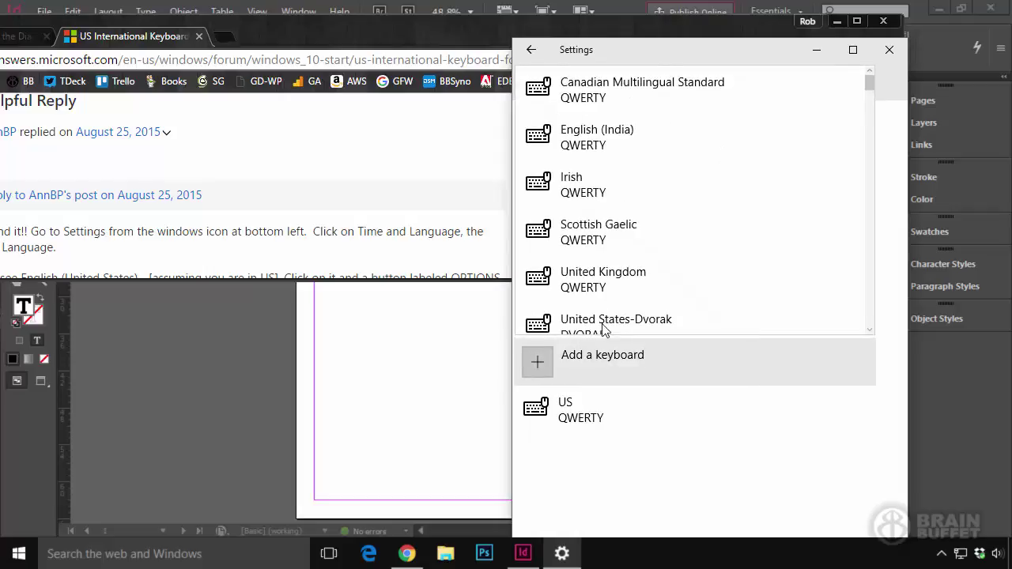
{"action": "scroll", "coordinate": [612, 252], "scroll_direction": "down", "scroll_amount": 3}
{"action": "left_click", "coordinate": [575, 261]}
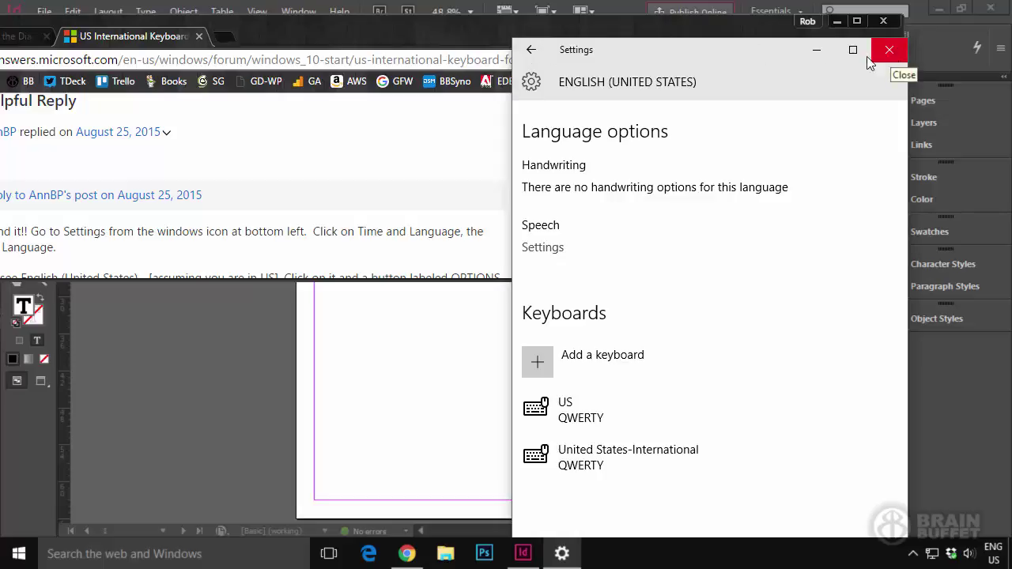
- Minimize Settings and highlight the forum's sentence about the language bar in Chrome
{"action": "left_click", "coordinate": [824, 50]}
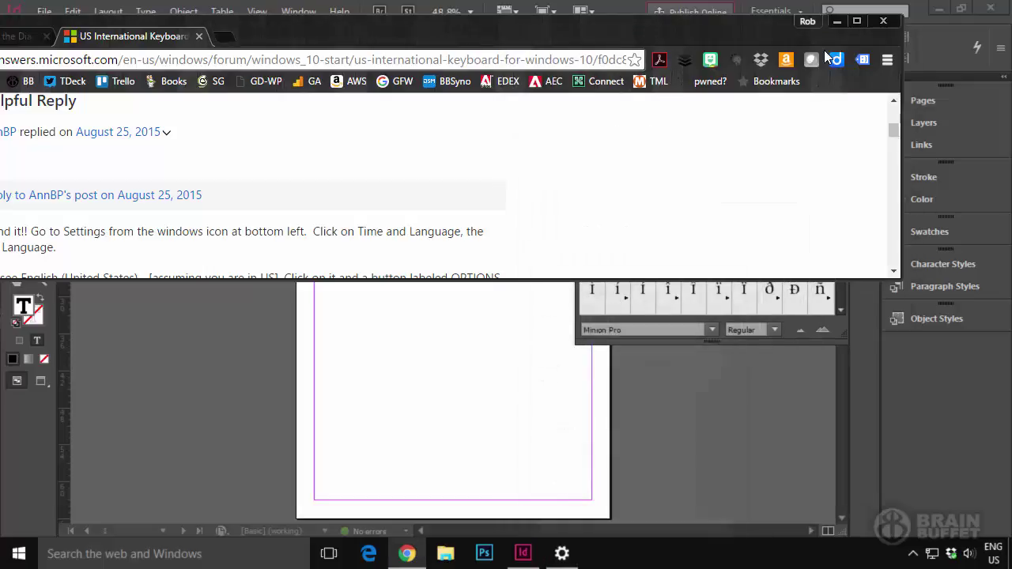
{"action": "left_click_drag", "start_coordinate": [477, 32], "coordinate": [616, 40]}
{"action": "scroll", "coordinate": [378, 257], "scroll_direction": "down", "scroll_amount": 2}
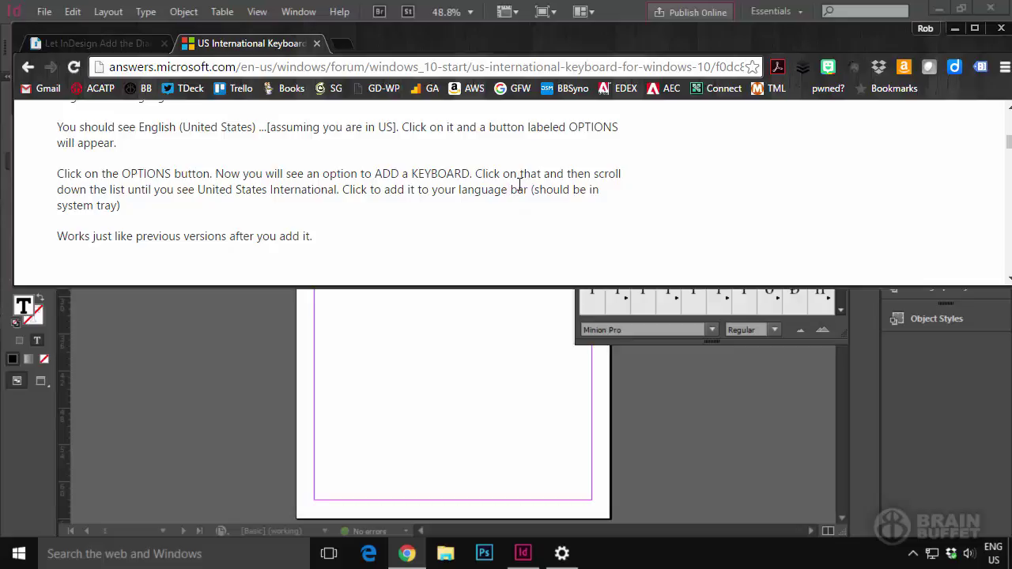
{"action": "left_click_drag", "start_coordinate": [341, 189], "coordinate": [495, 209]}
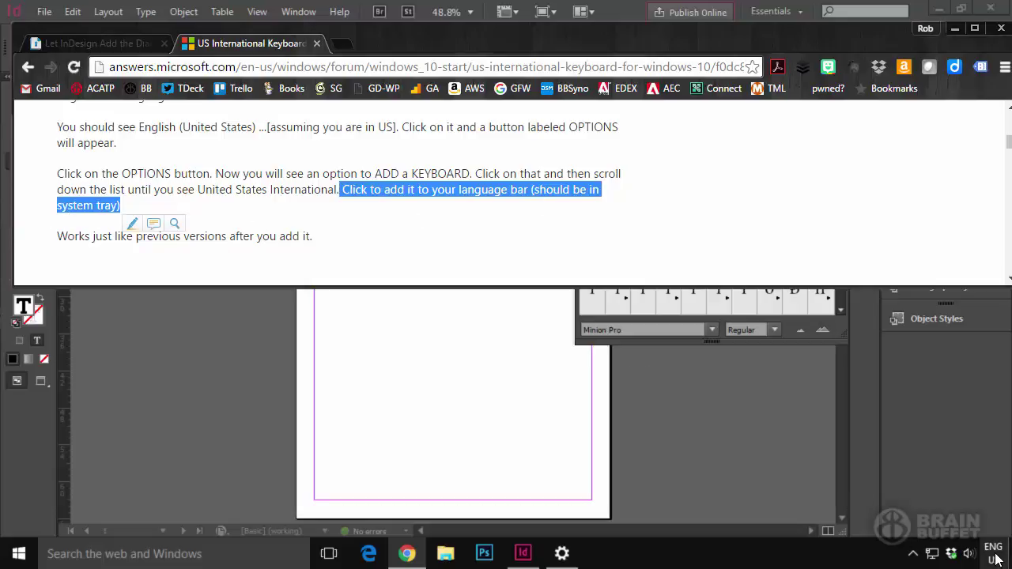
- Switch the Windows input keyboard to ENG INTL (United States-International) from the taskbar
{"action": "mouse_move", "coordinate": [996, 559]}
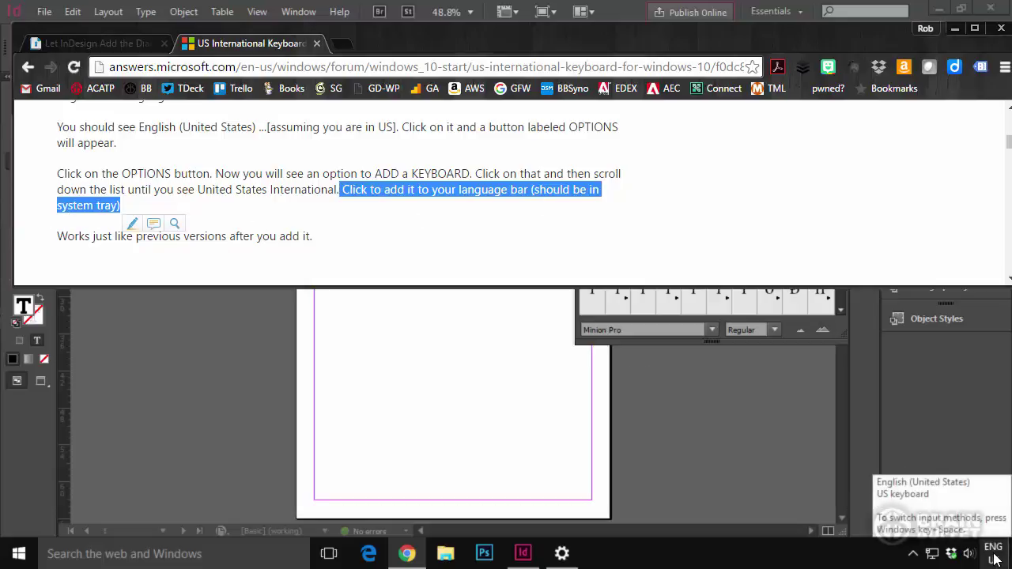
{"action": "left_click", "coordinate": [996, 559]}
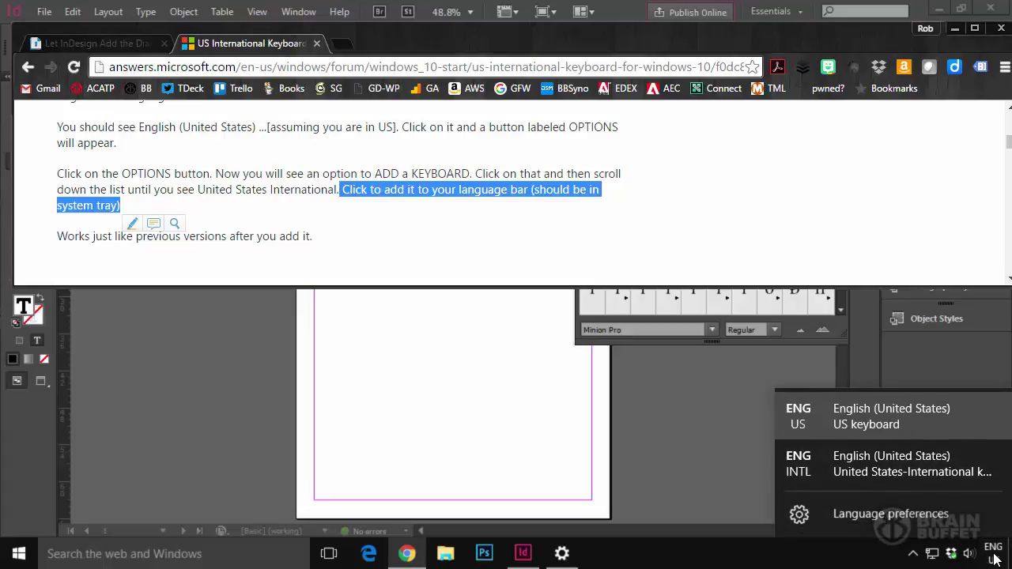
{"action": "left_click", "coordinate": [892, 466]}
- Type the accented É right after CAF in the text frame so it reads CAFÉ
{"action": "left_click", "coordinate": [529, 407]}
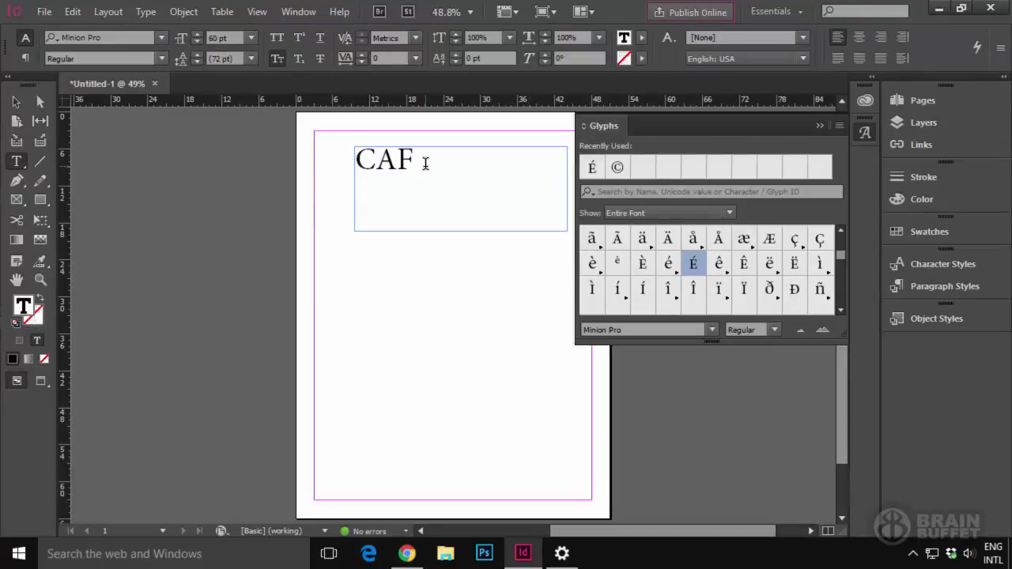
{"action": "key", "text": "alt+e"}
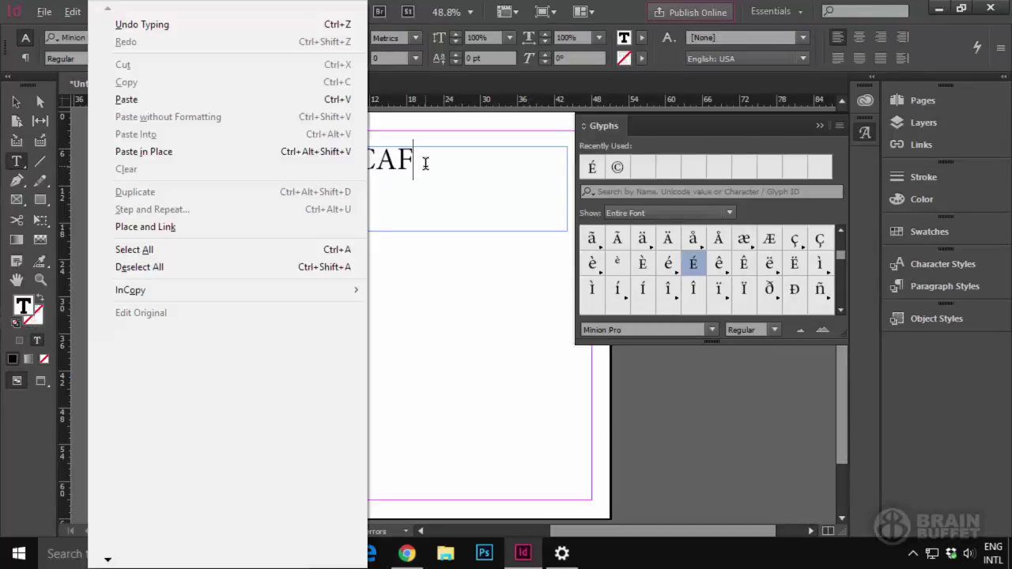
{"action": "key", "text": "Escape"}
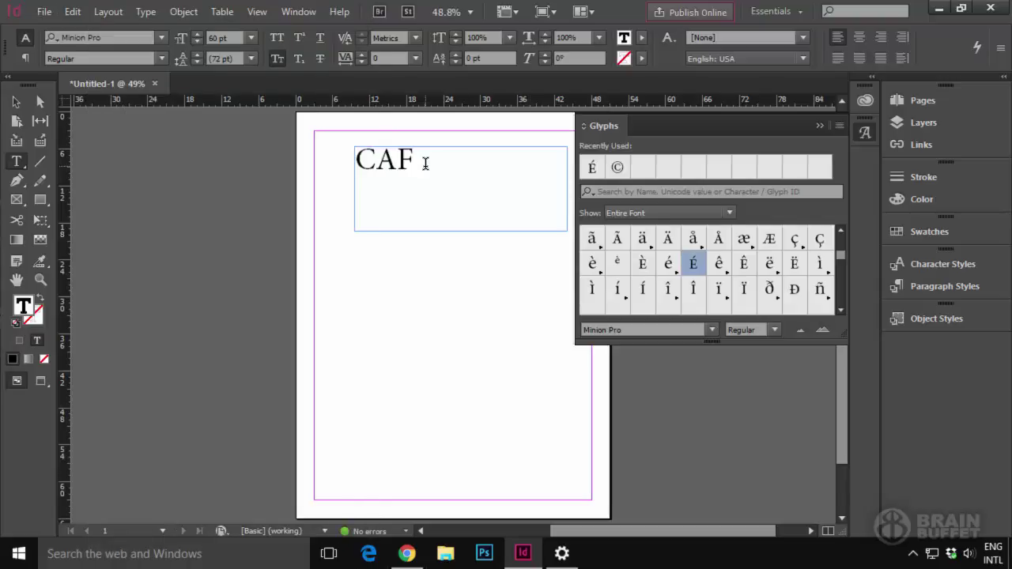
{"action": "type", "text": "É"}
{"action": "key", "text": "BackSpace"}
{"action": "type", "text": "É"}
- Close the Glyphs panel and bring the Chrome forum thread on US-International keyboards forward
{"action": "left_click", "coordinate": [820, 125]}
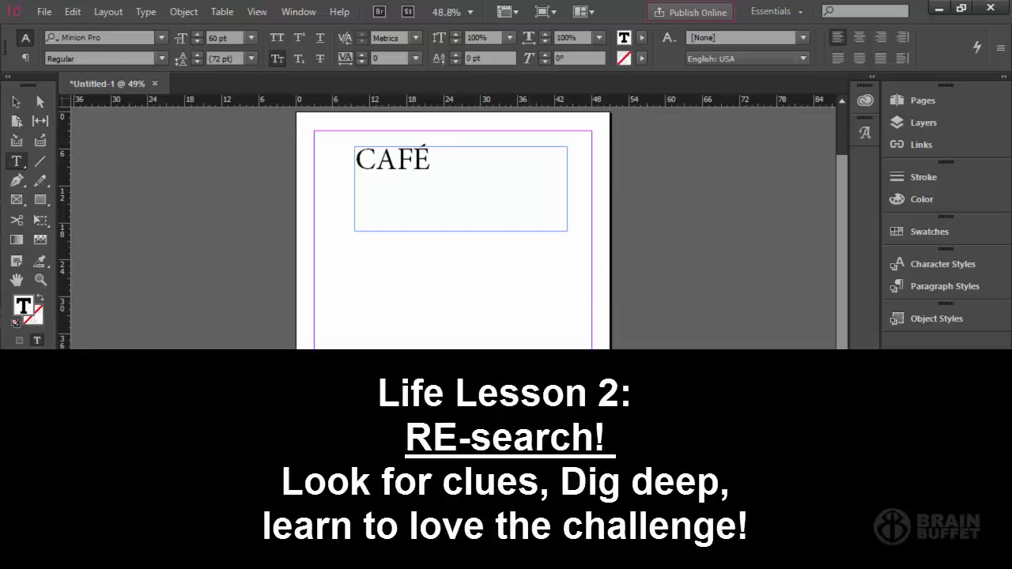
{"action": "left_click", "coordinate": [406, 553]}
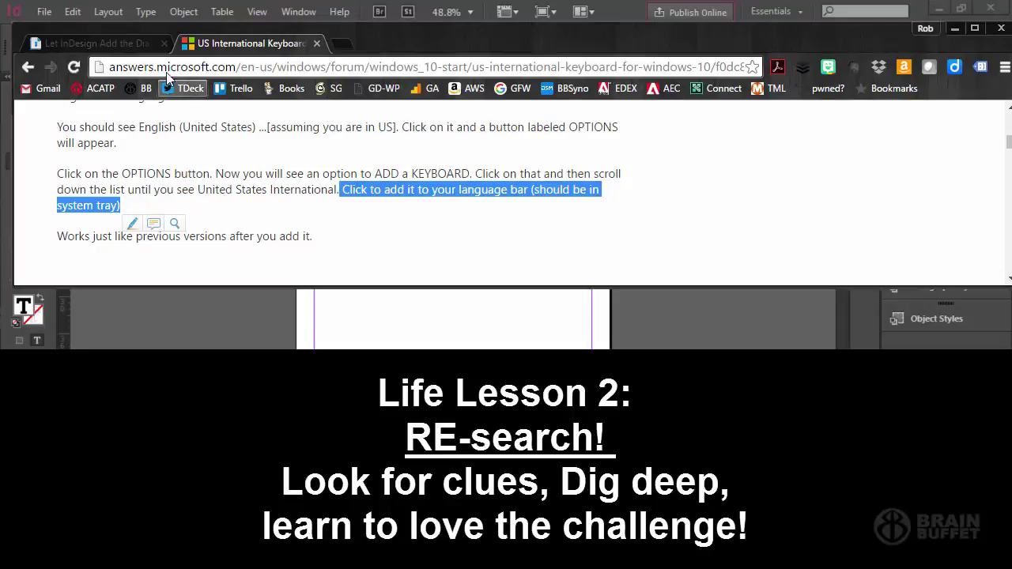
- Go back from the InDesignSecrets article to the 'indesign accent marks' results and make the window taller
{"action": "left_click", "coordinate": [141, 46]}
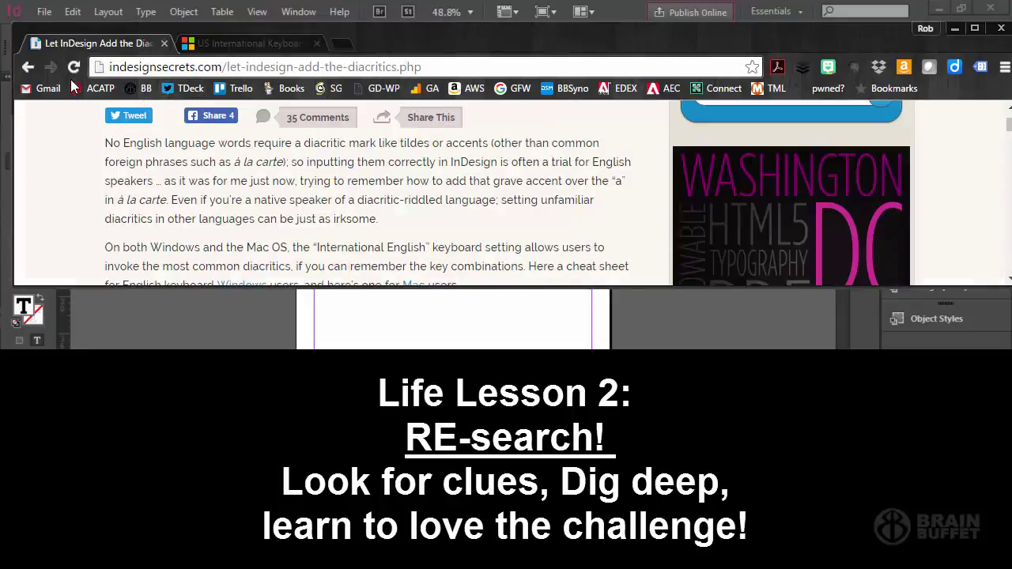
{"action": "left_click", "coordinate": [31, 69]}
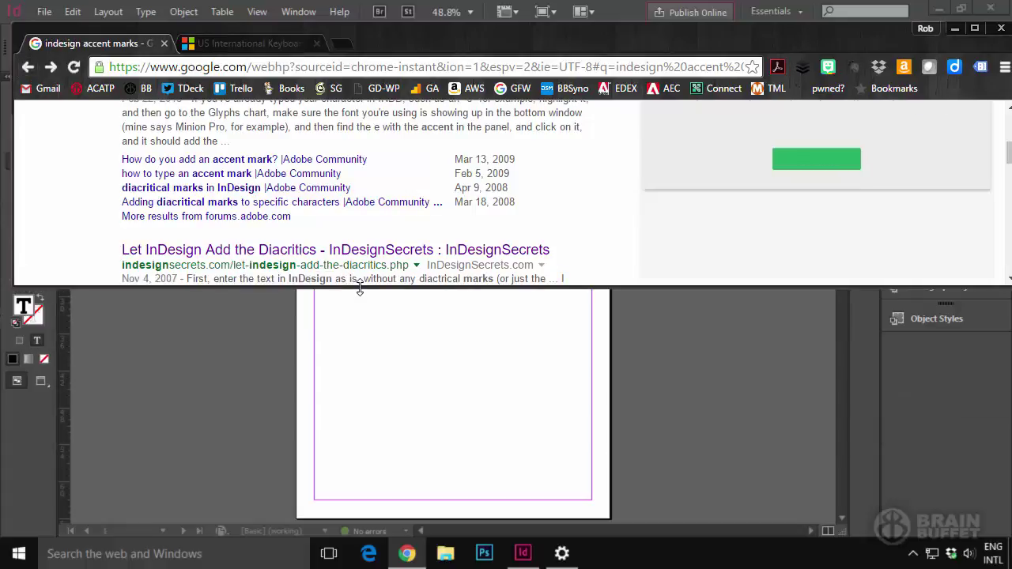
{"action": "left_click_drag", "start_coordinate": [360, 289], "coordinate": [343, 520]}
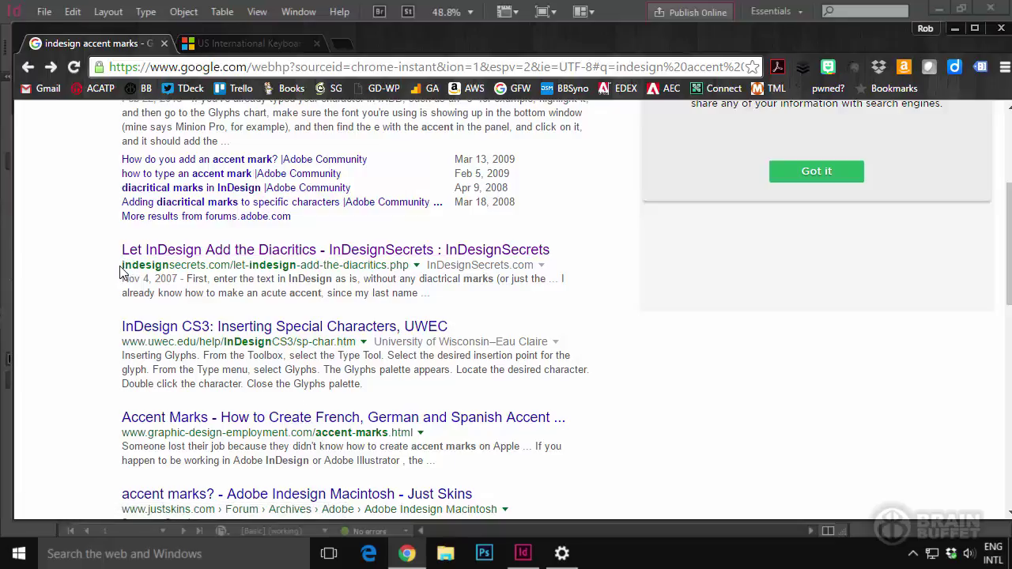
- Highlight and deselect the indesignsecrets.com address, then minimize Chrome to reveal the CAFÉ frame
{"action": "left_click_drag", "start_coordinate": [122, 267], "coordinate": [236, 269]}
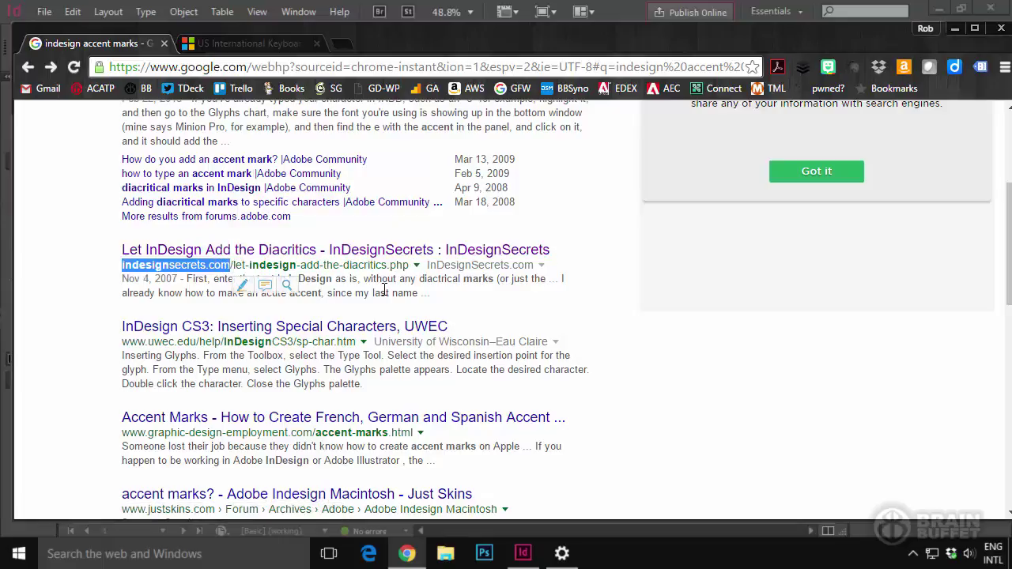
{"action": "left_click", "coordinate": [430, 289]}
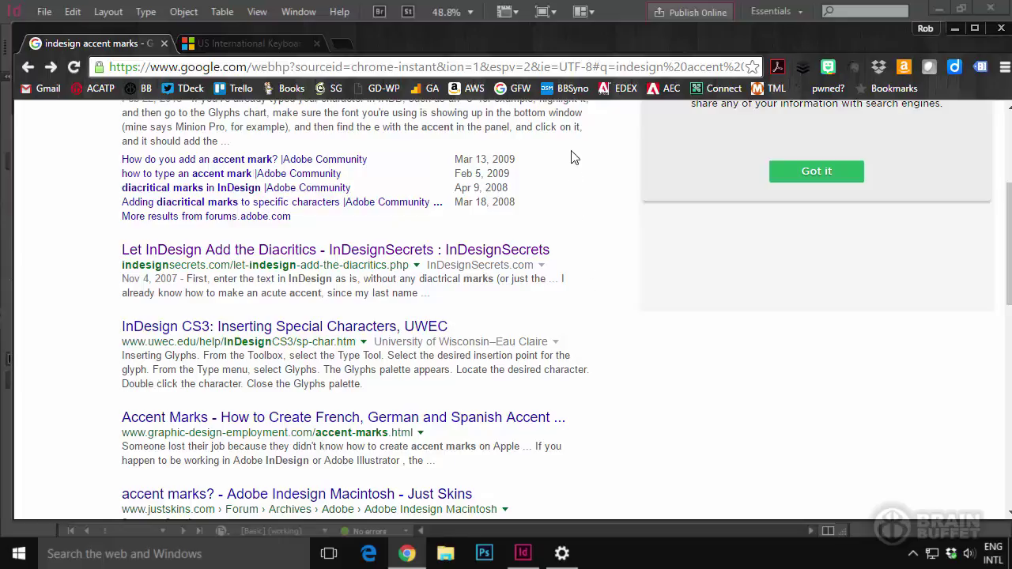
{"action": "left_click", "coordinate": [954, 33]}
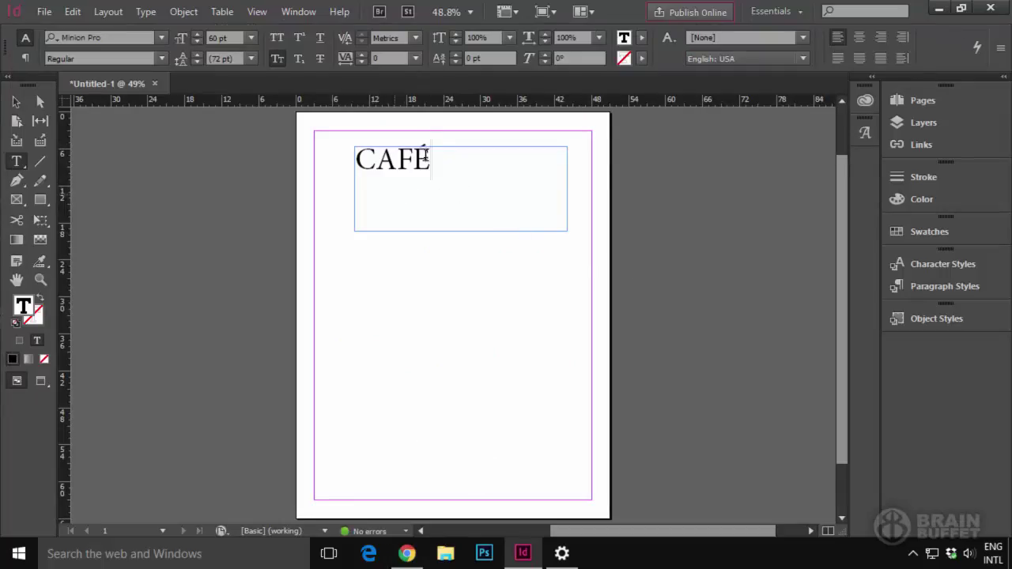